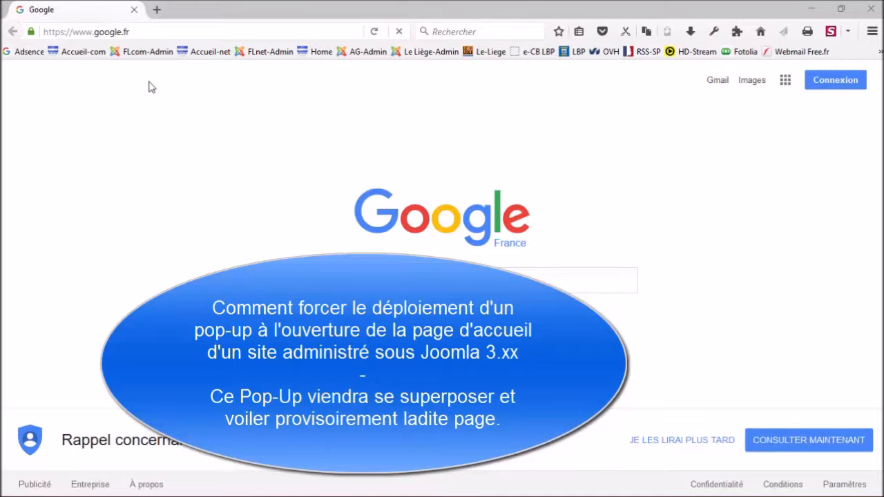
Load the ferriere-larcon.com homepage from the Accueil-com bookmark, allow its redirect, then close Firefox.
click(76, 55)
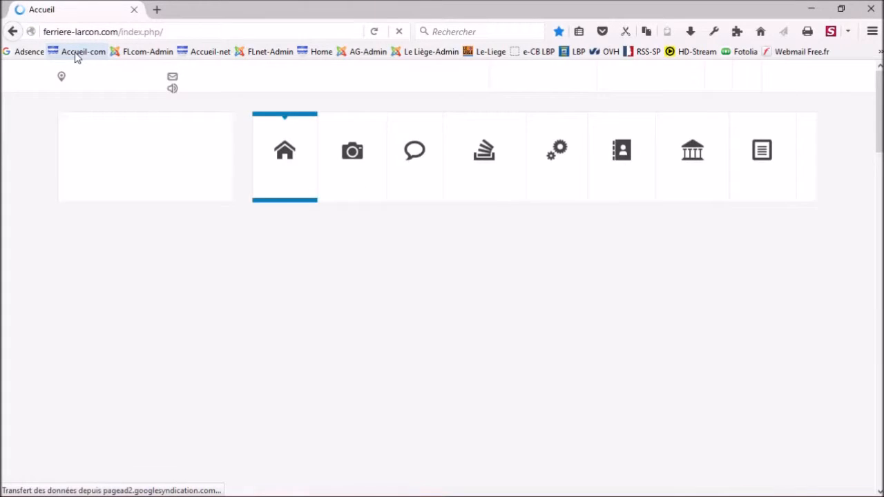
mouse_move(673, 203)
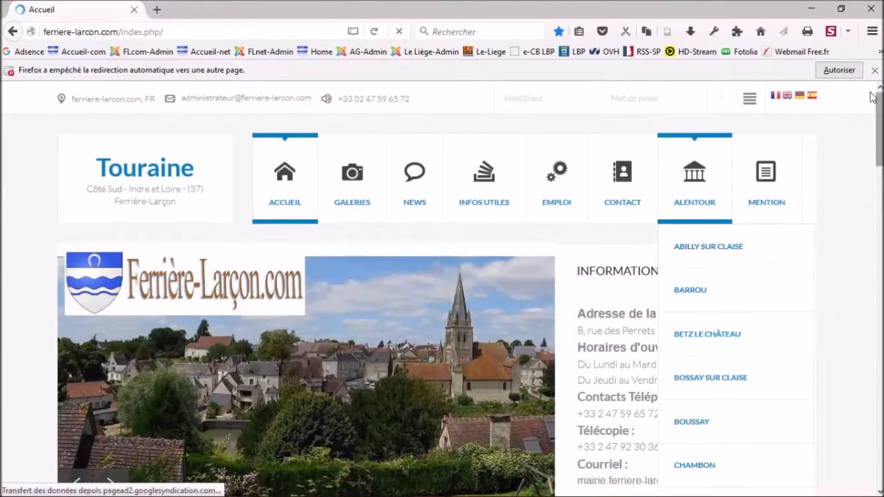
click(840, 70)
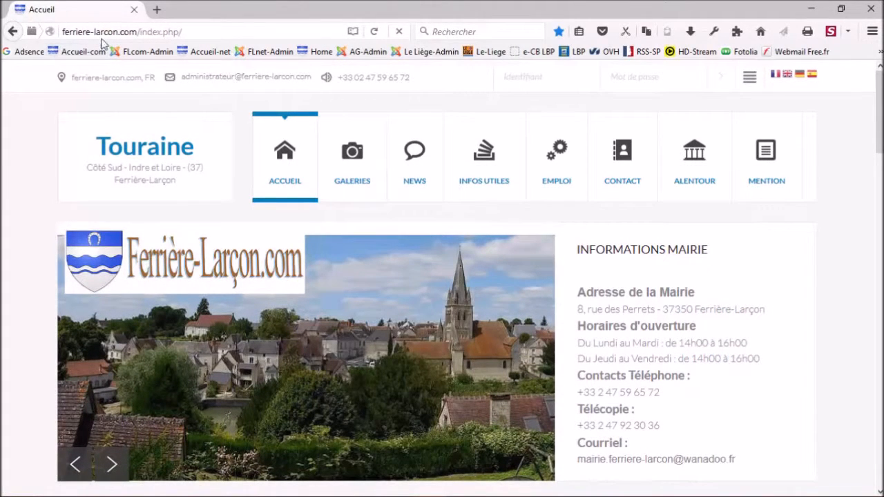
click(134, 9)
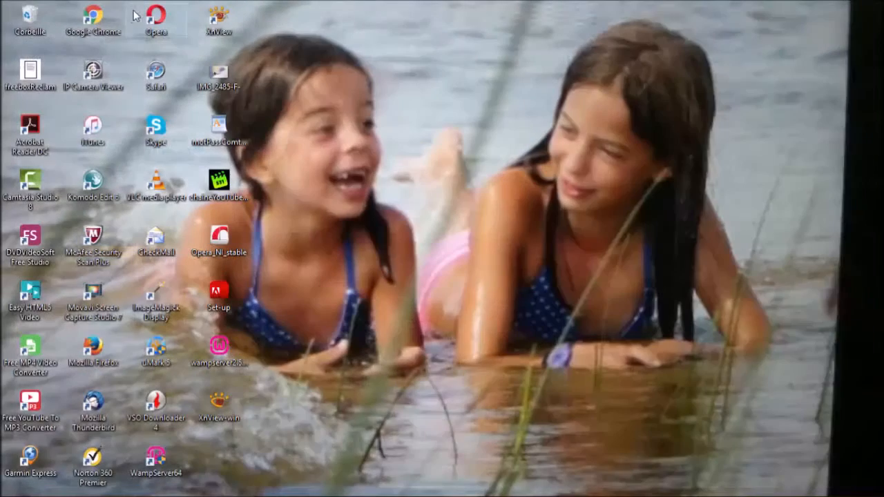
Relaunch Firefox from the taskbar and load the FLcom-Admin administrator login page.
mouse_move(446, 495)
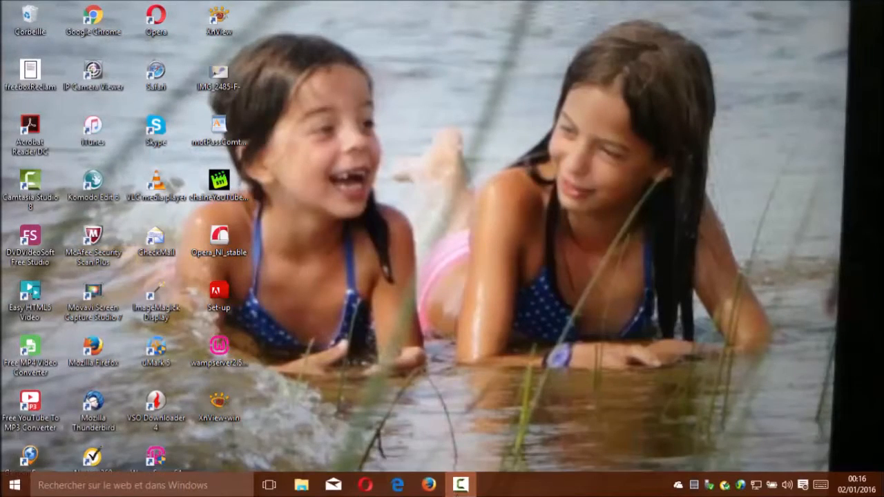
click(424, 488)
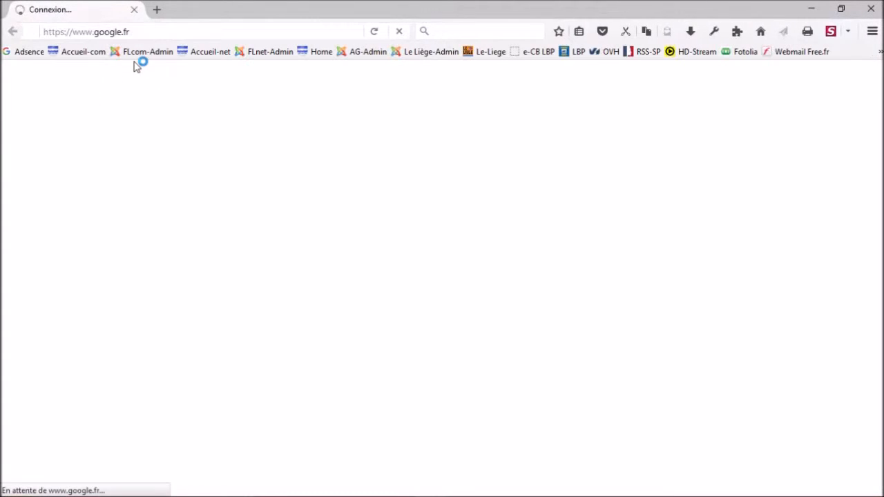
click(137, 58)
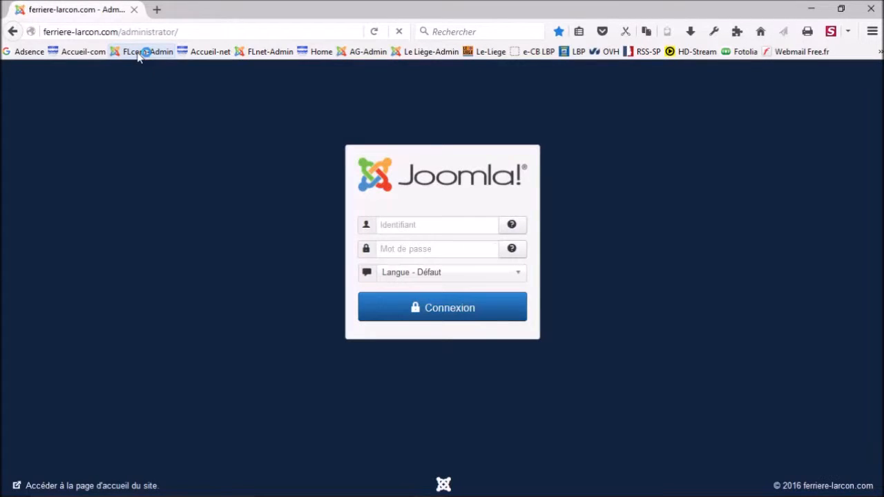
Enter the administrator username and password in Identifiant and Mot de passe and submit.
click(397, 226)
text(a)
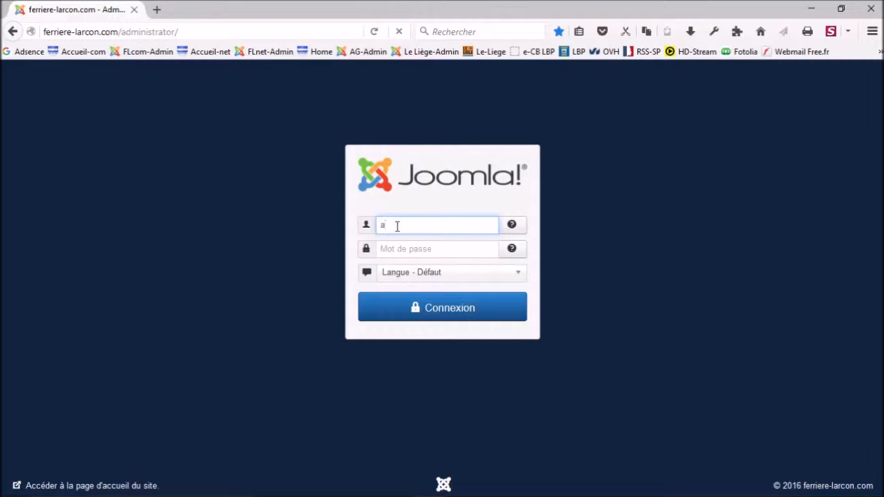
text(dmin)
key(Tab)
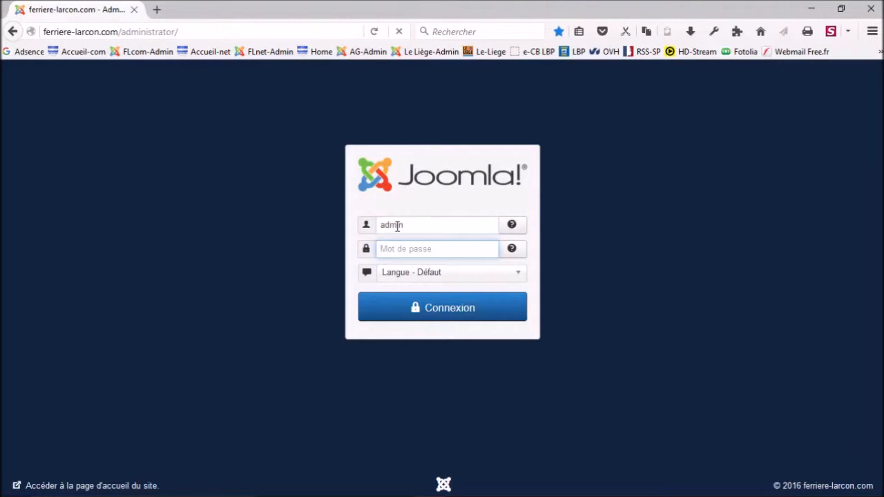
text(••••••••••••)
click(432, 315)
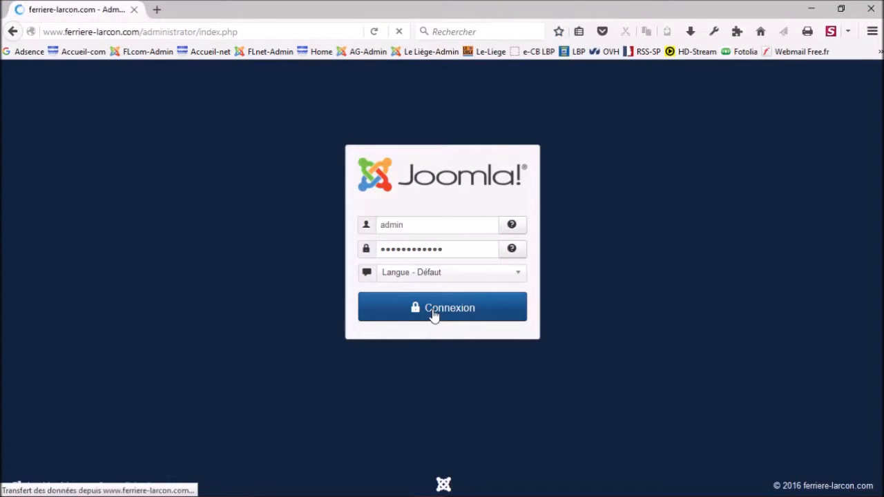
Re-enter the administrator username and password and submit the login again.
click(392, 225)
text(admin)
key(Tab)
text(************)
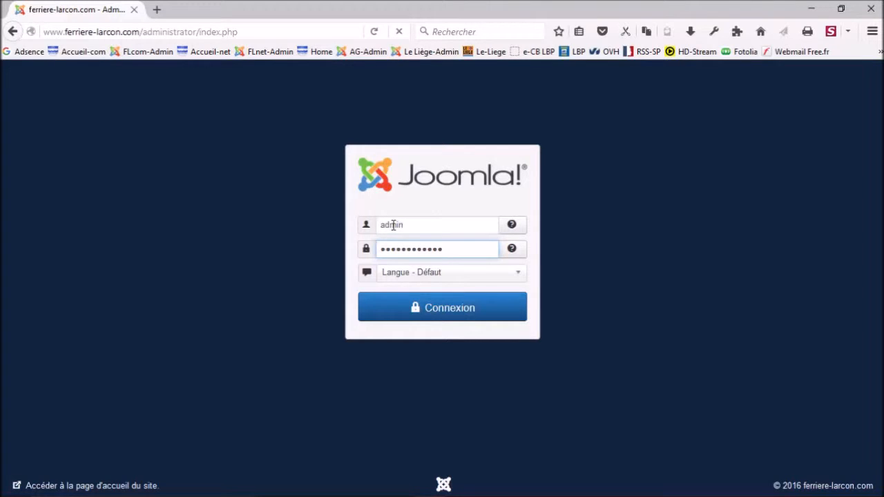
click(450, 308)
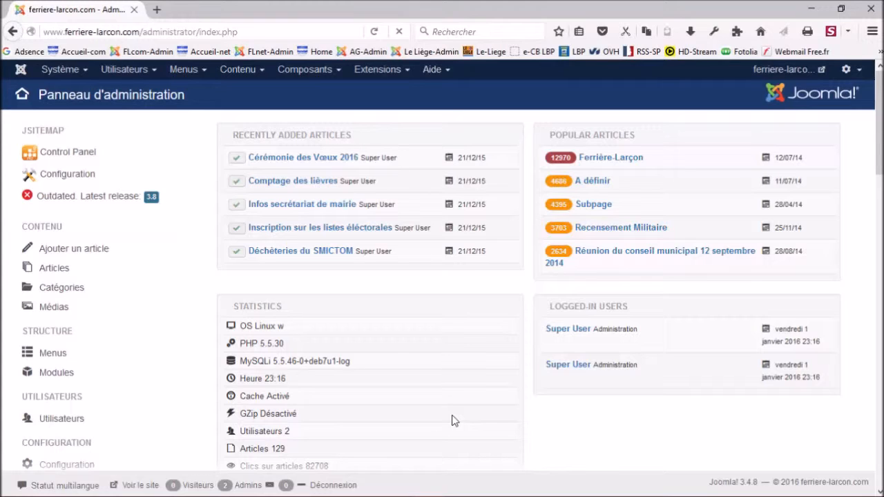
Open and then close Firefox's web developer menu over the Panneau d'administration.
click(713, 32)
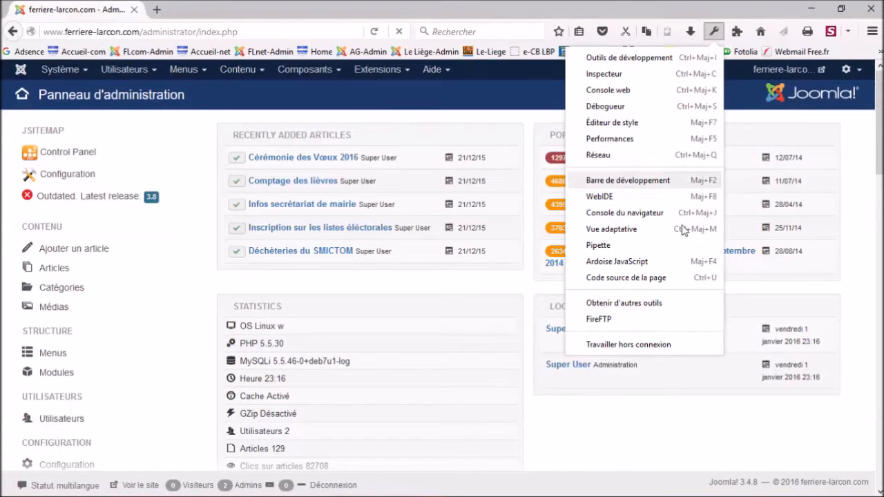
click(715, 35)
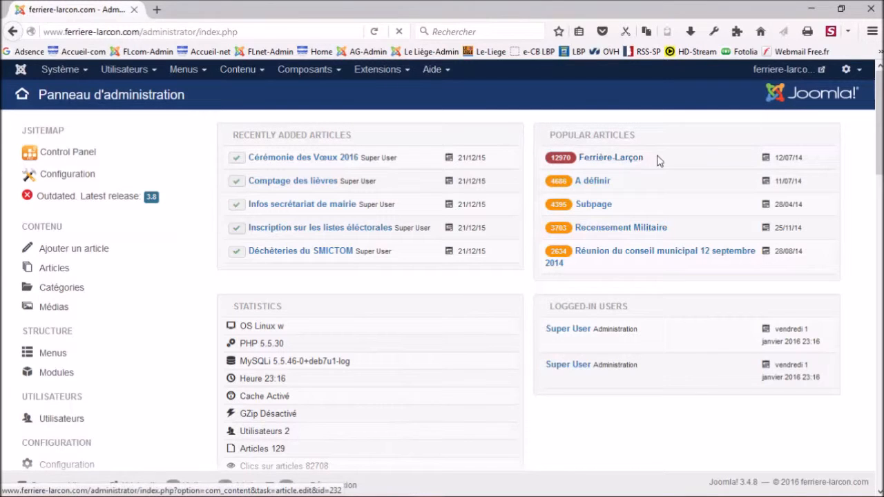
Open the Ferrière-Larçon article from Popular Articles and insert a blank line above its text.
click(598, 158)
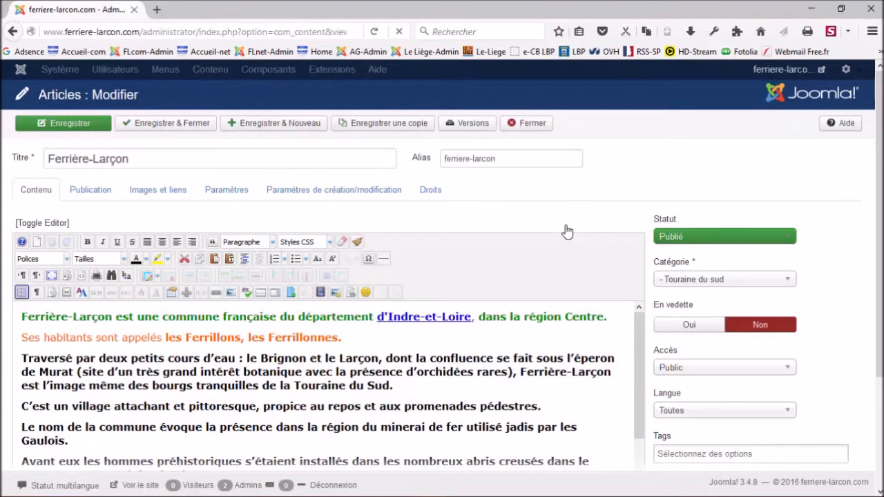
scroll(569, 233, down, 2)
scroll(186, 281, up, 2)
click(23, 316)
key(Return)
click(23, 316)
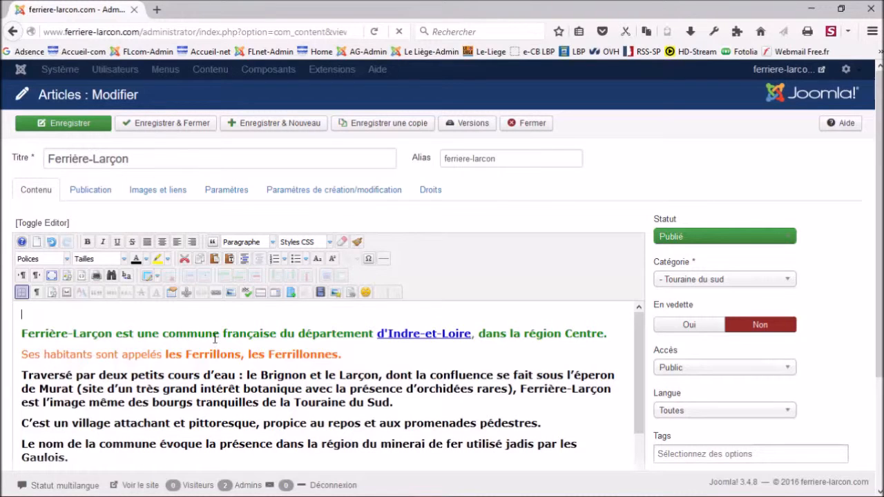
Open the Insérer/Modifier un lien link manager from the editor toolbar.
click(216, 295)
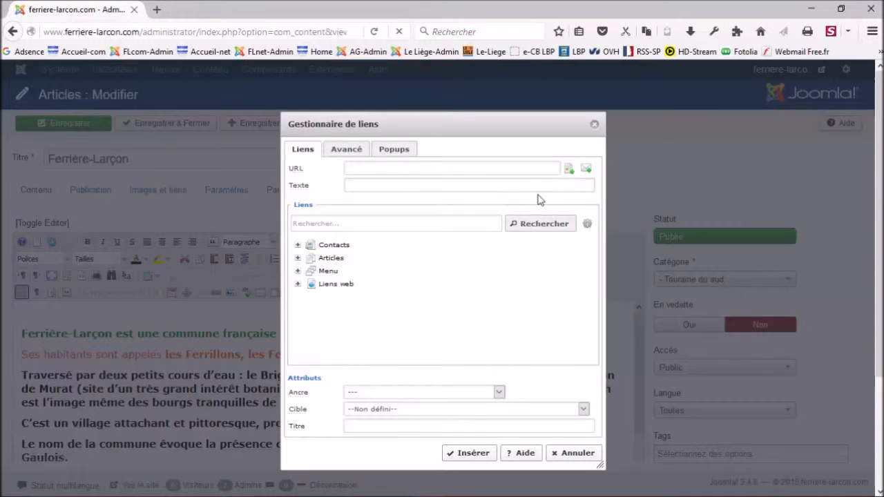
Browse the file manager to images_diverses and select Fotolia_96586844_XS.jpg.
click(567, 170)
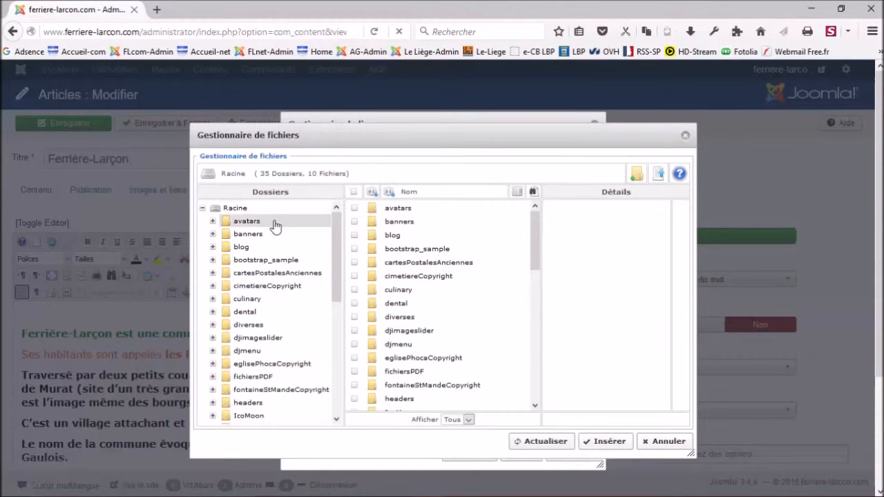
scroll(462, 283, down, 1)
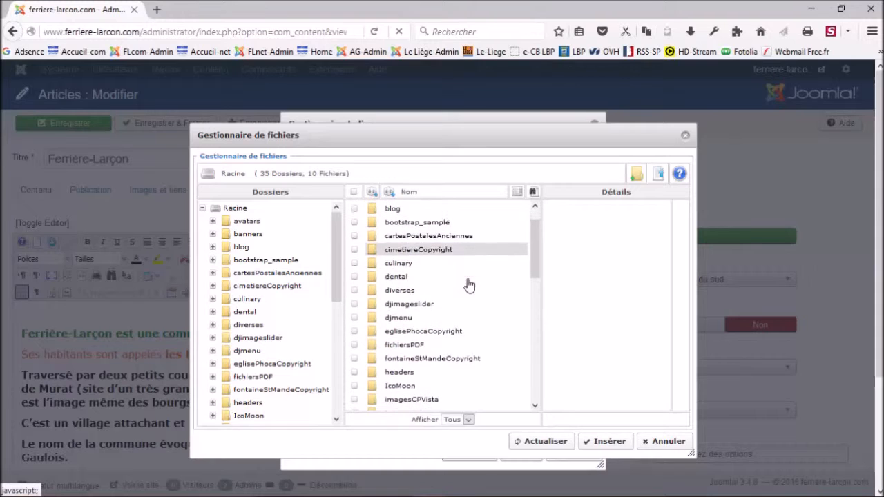
scroll(481, 293, down, 1)
scroll(482, 295, down, 2)
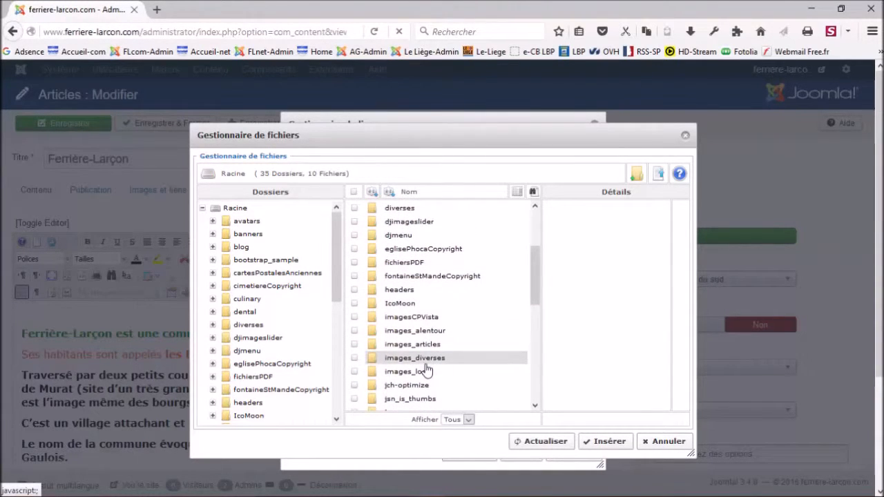
double_click(428, 364)
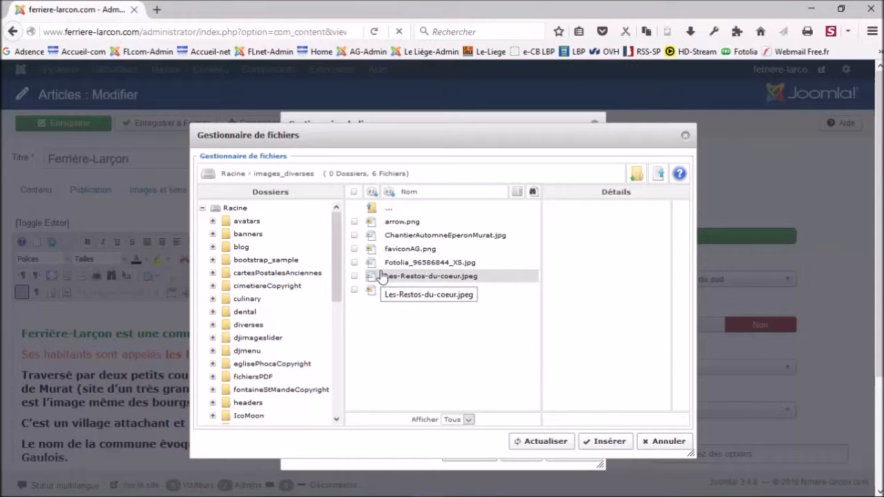
click(426, 267)
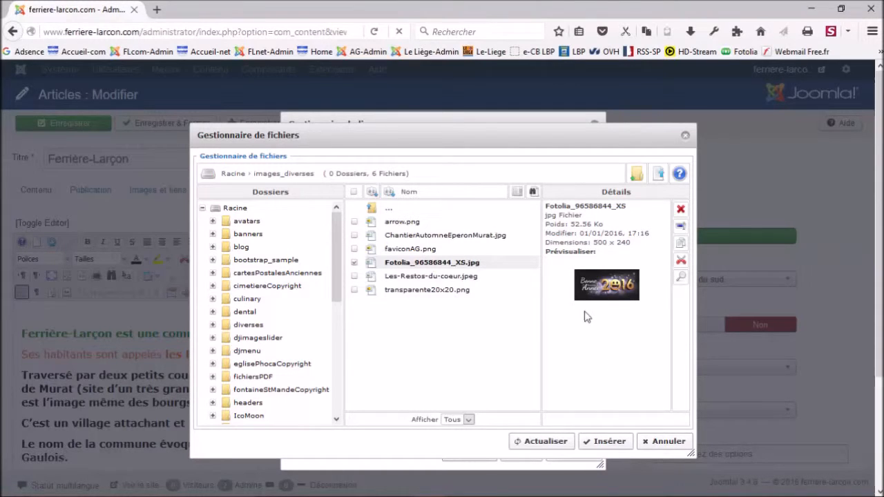
Insert the image as the link URL, give it the text 2016, and show the Popups settings.
click(607, 444)
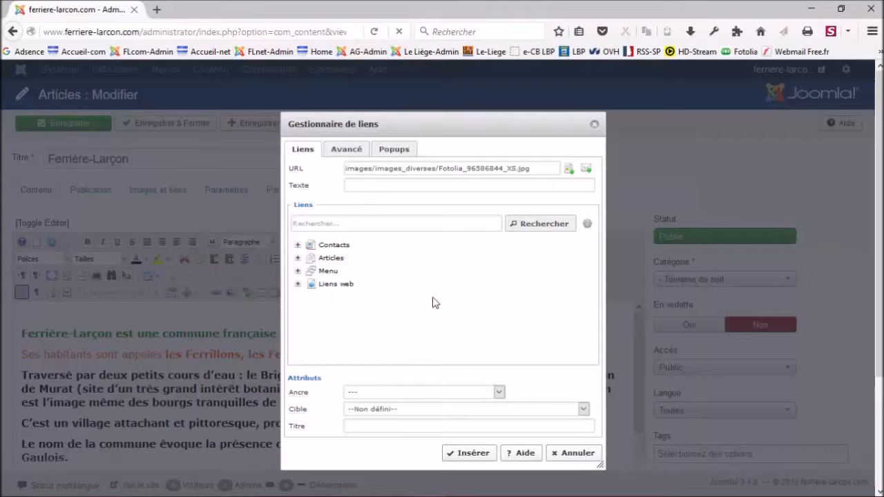
click(356, 186)
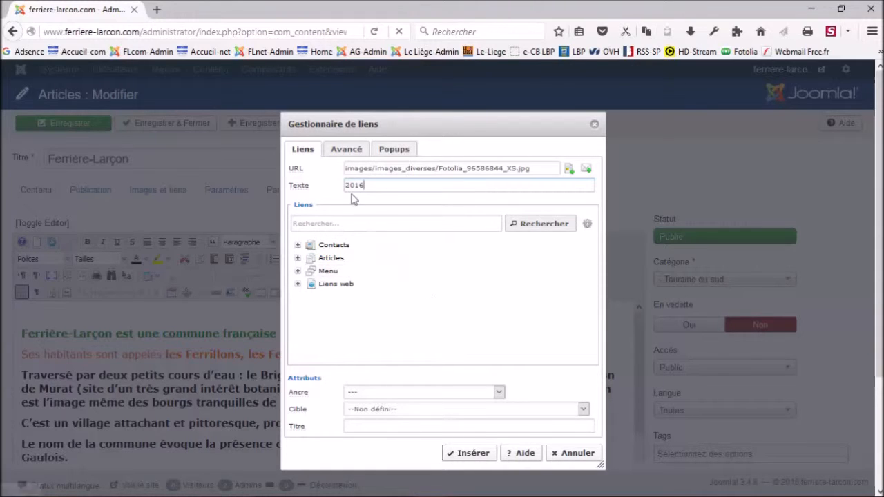
click(393, 152)
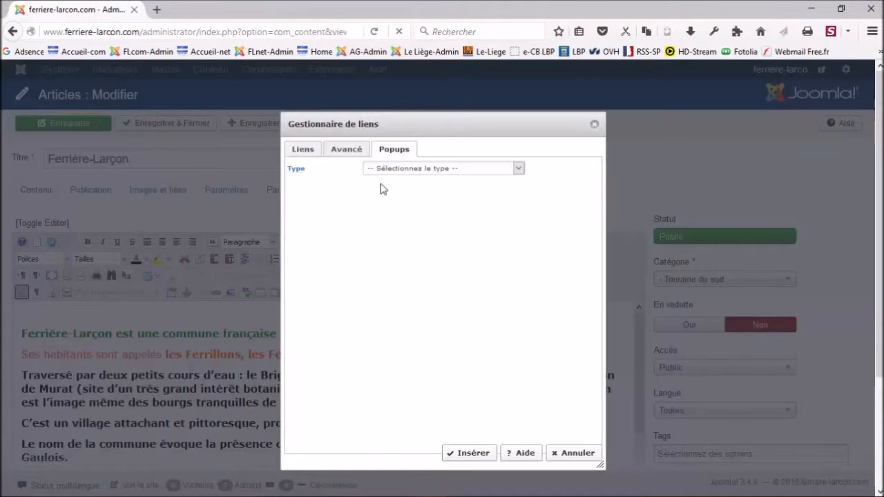
Set the link's popup Type to Popups JCE MediaBox.
mouse_move(306, 172)
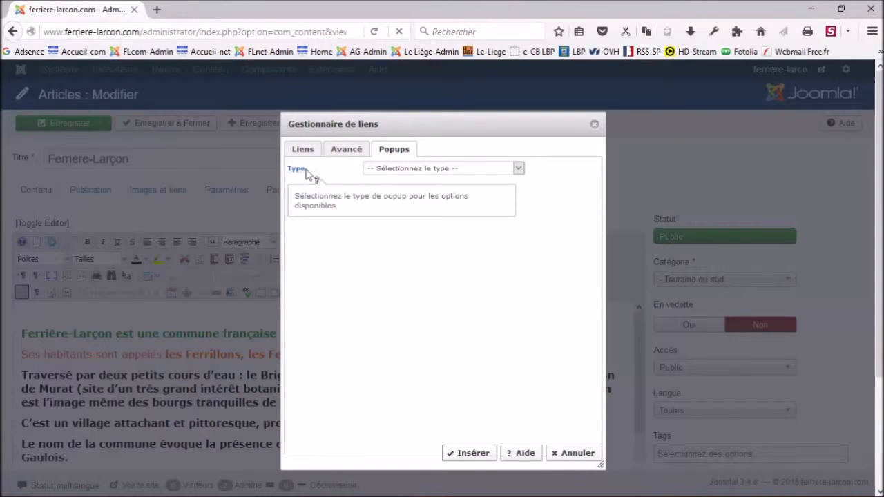
click(518, 170)
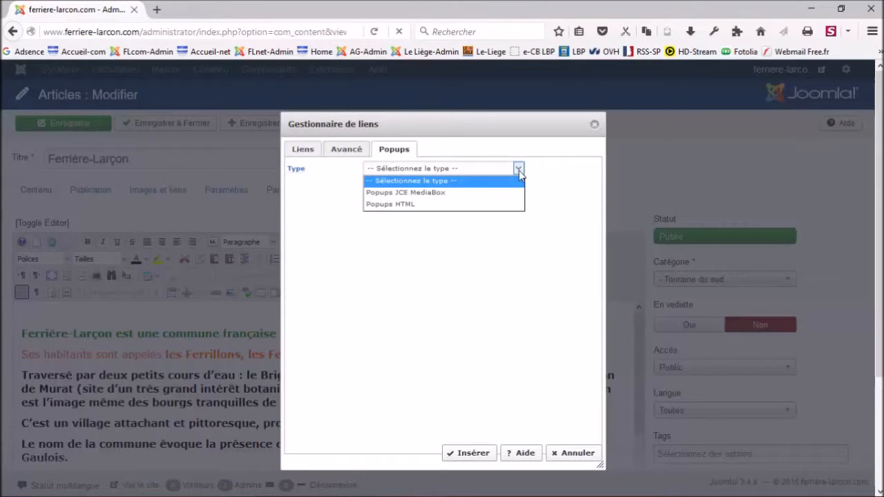
click(429, 199)
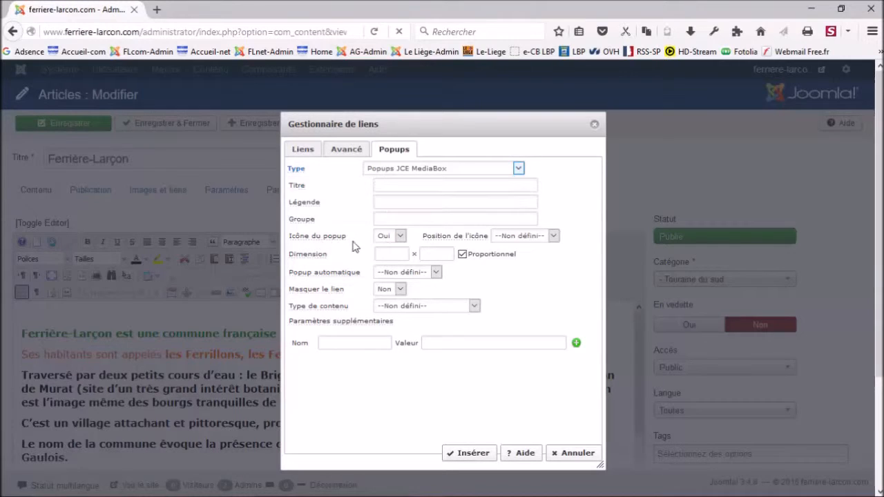
Set Icône du popup to Non and Popup automatique to Une fois.
click(401, 237)
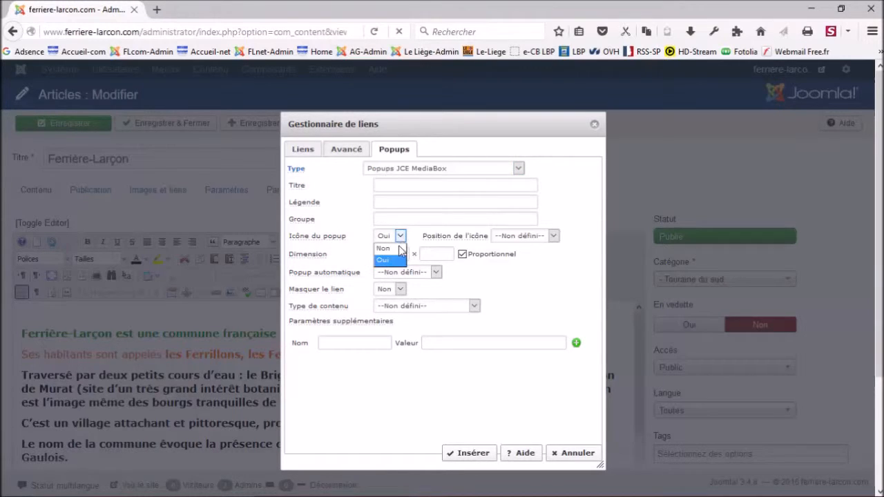
click(391, 249)
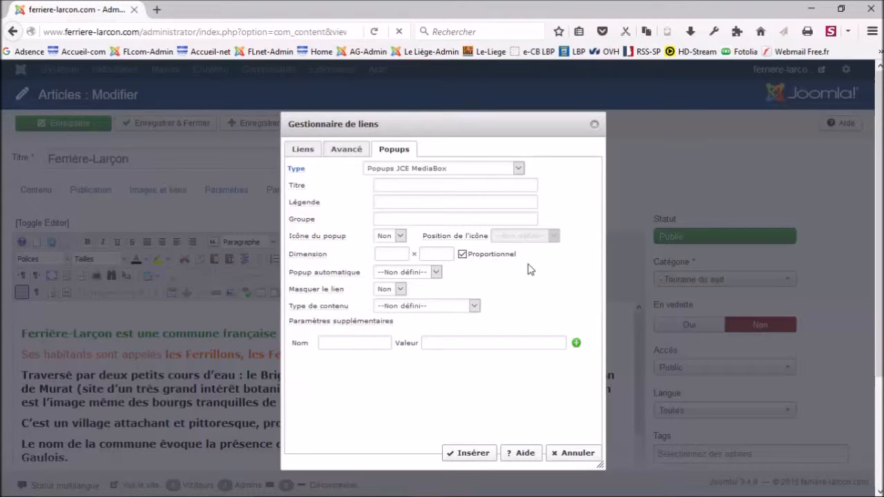
mouse_move(312, 280)
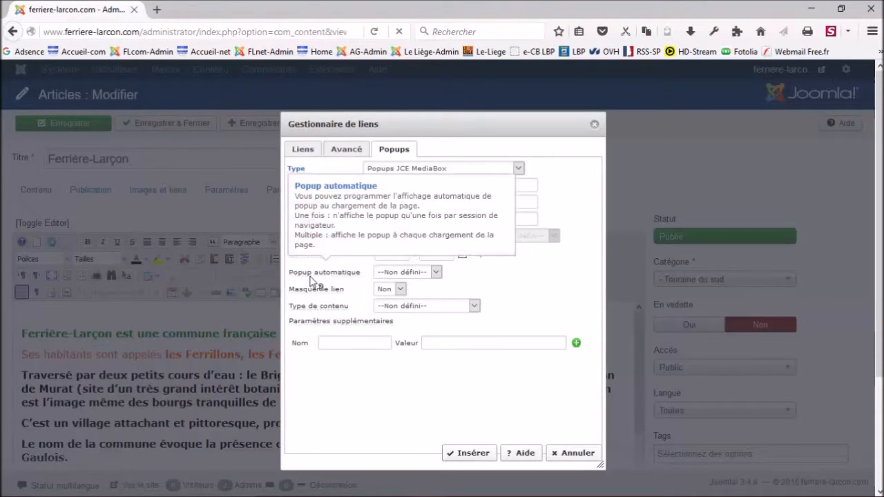
click(436, 274)
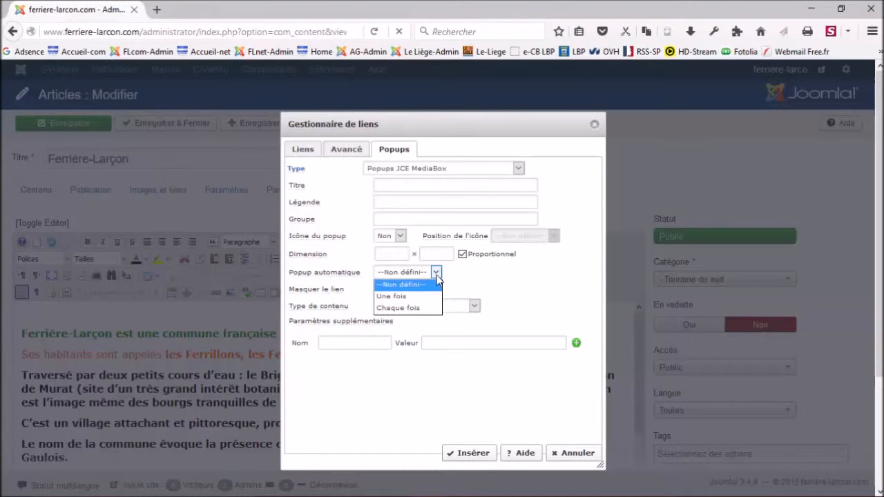
click(408, 299)
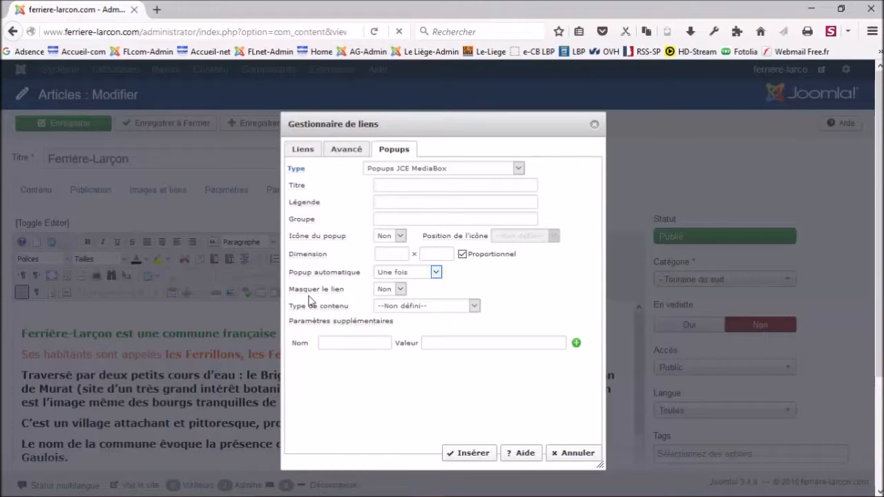
Set Masquer le lien to Oui and content type to Image, then insert the 2016 MediaBox link.
mouse_move(312, 295)
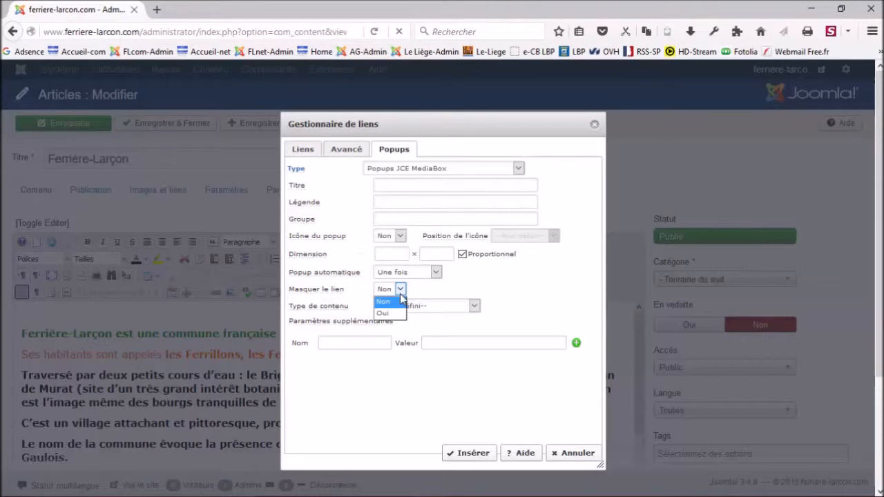
click(398, 315)
click(474, 307)
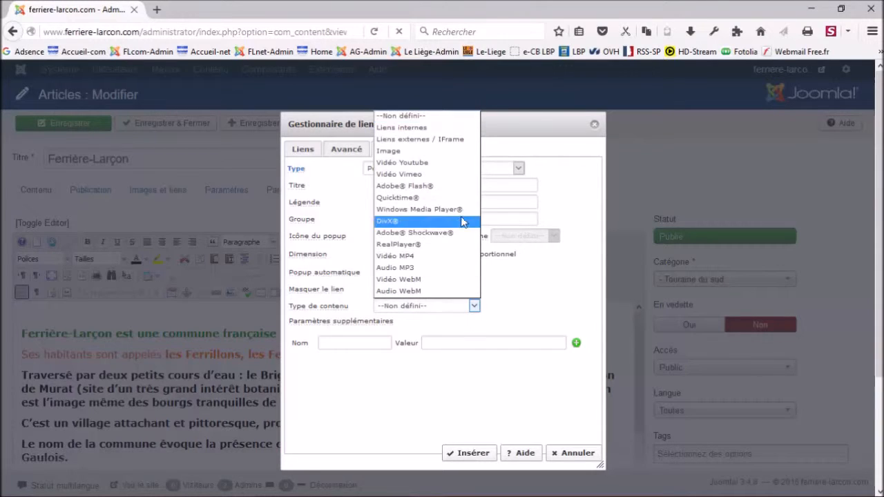
click(399, 152)
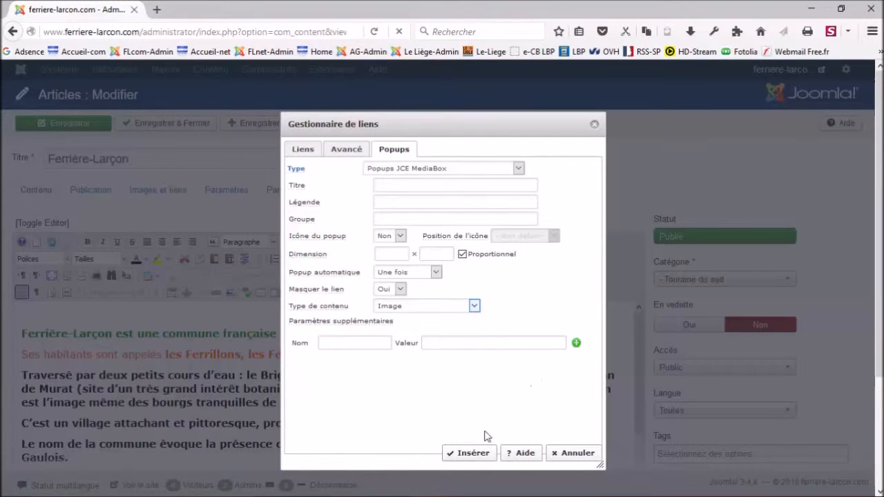
click(470, 455)
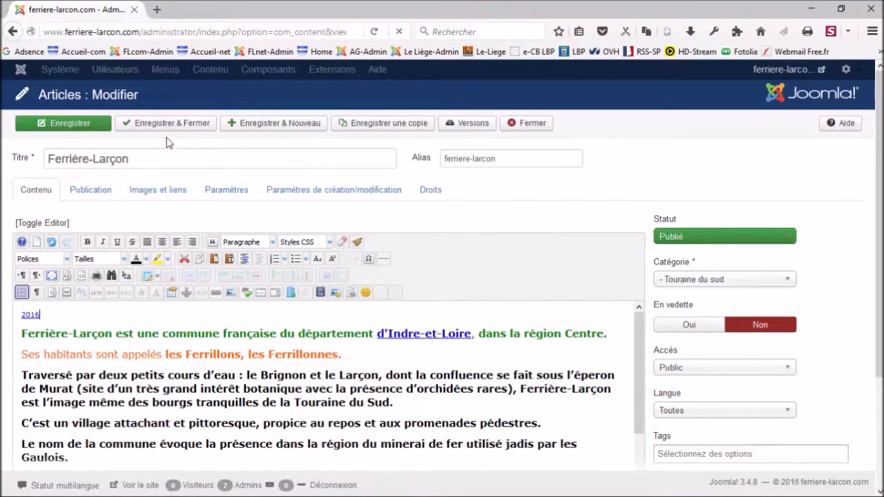
Save and close the article, then open a new blank Firefox tab.
click(163, 125)
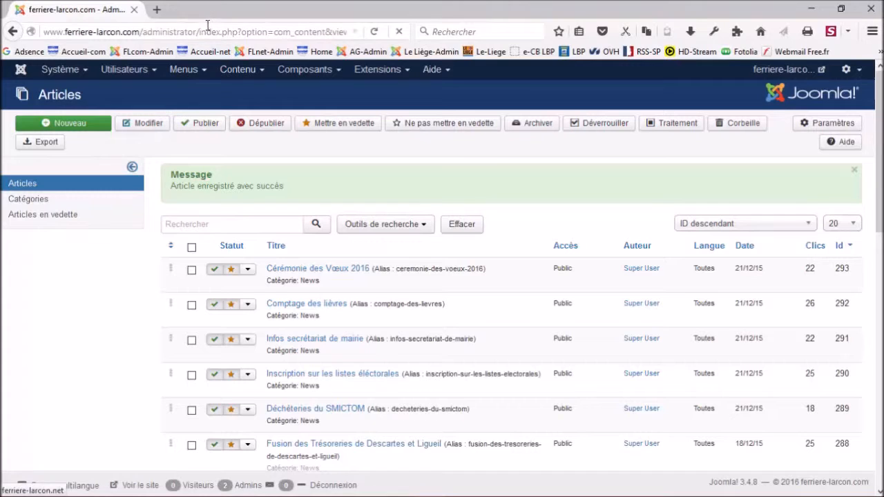
click(163, 14)
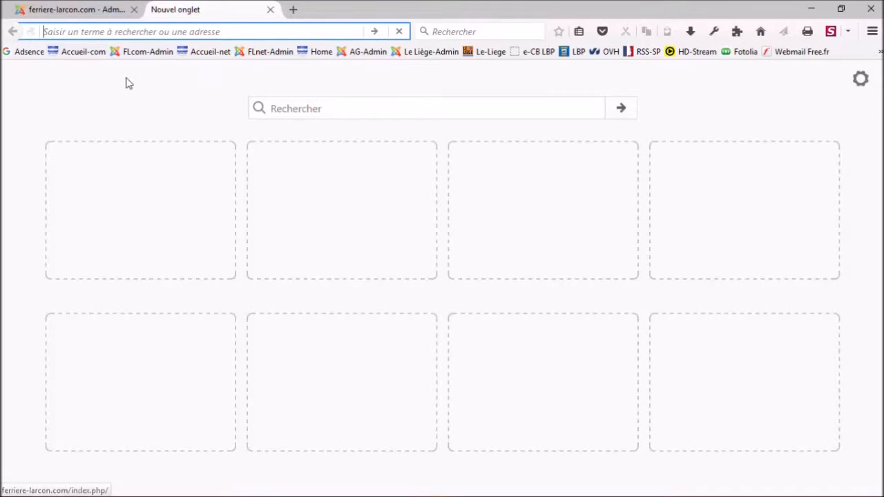
Load the ferriere-larcon.com homepage from the Accueil-com bookmark, allow the redirect, and dismiss the 2016 greeting popup.
click(81, 55)
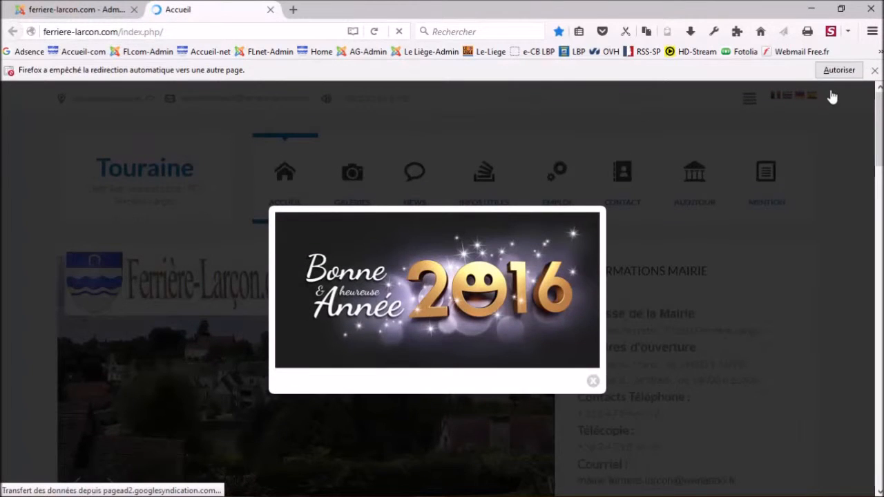
click(838, 70)
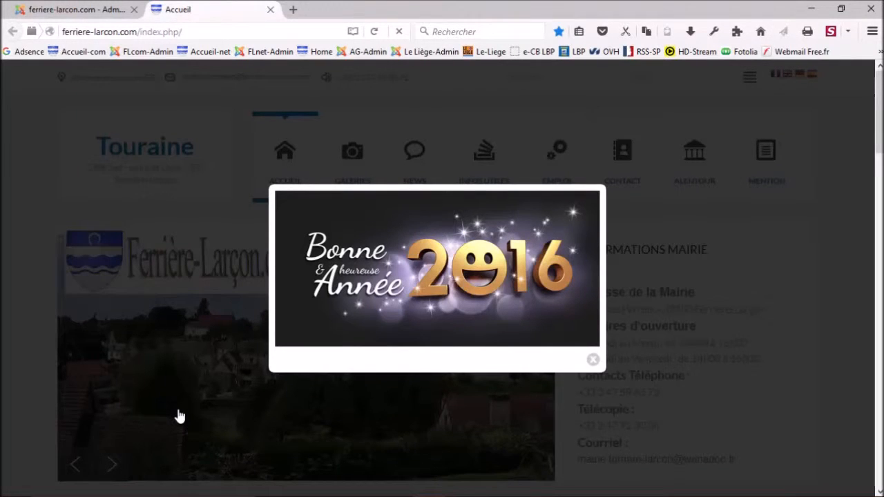
click(415, 434)
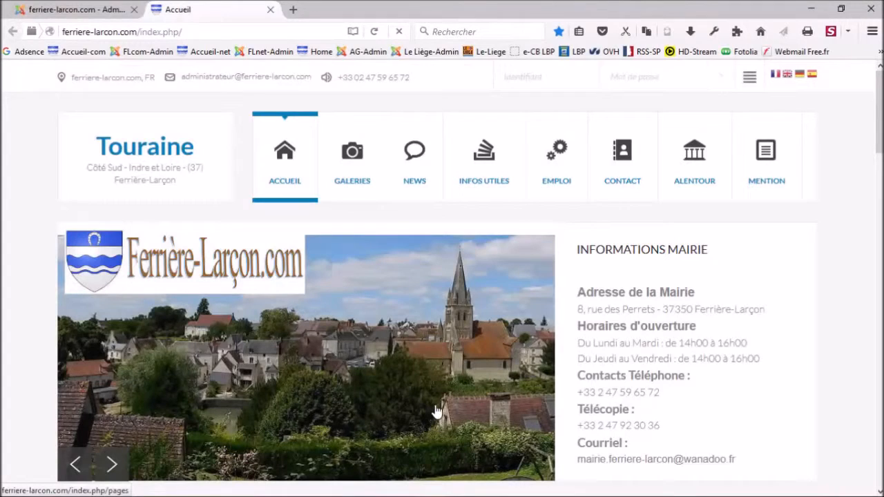
Open the site's MENTION page and scroll down to the MENTION LÉGALE text.
scroll(437, 408, down, 2)
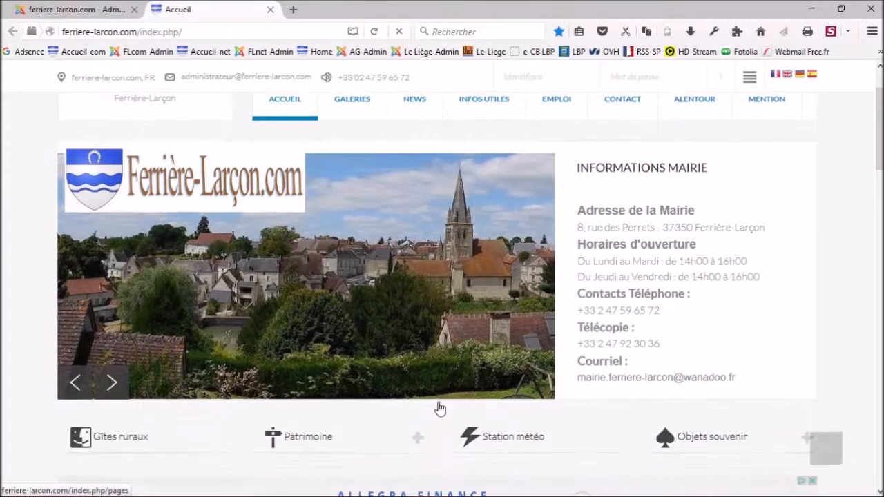
scroll(420, 290, up, 2)
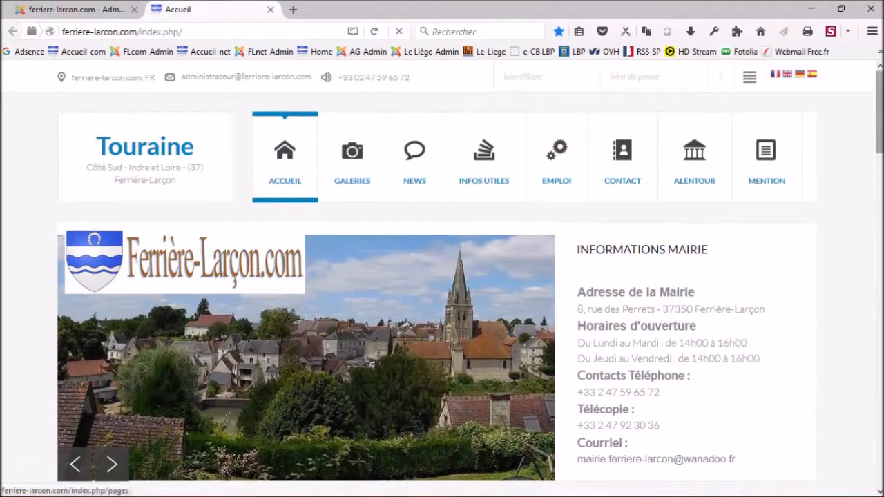
click(770, 187)
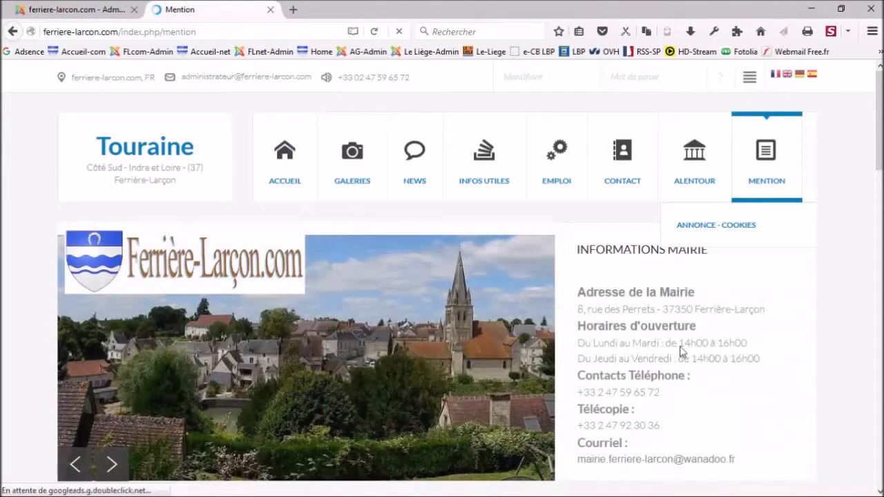
scroll(810, 235, down, 3)
scroll(460, 282, down, 8)
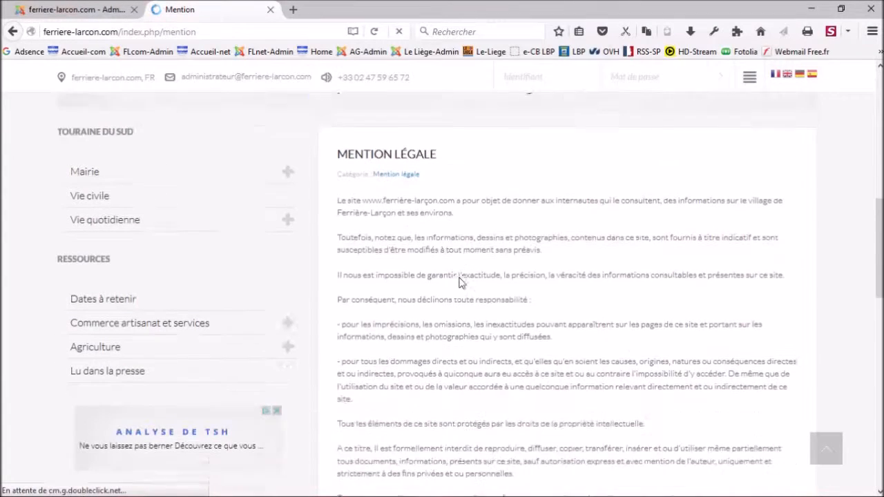